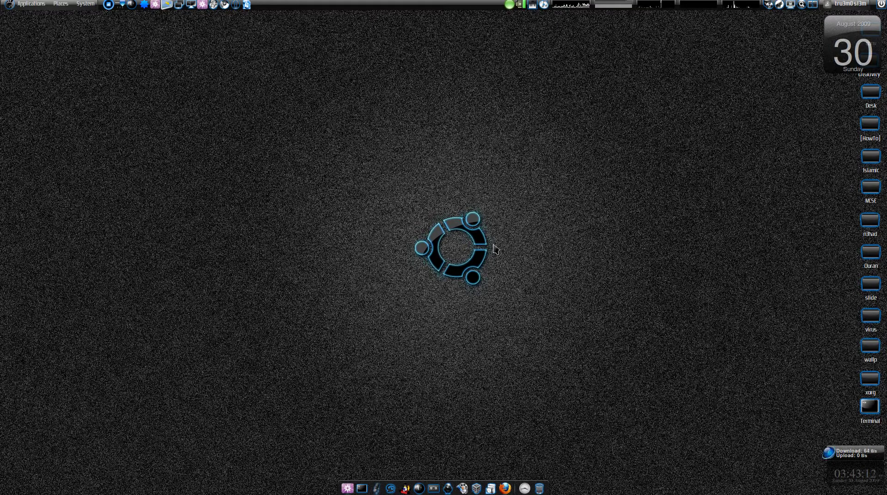
Open the System > Administration submenu that lists Ubuntu Software Store.
{"action": "scroll", "coordinate": [491, 244], "scroll_direction": "up", "scroll_amount": 3}
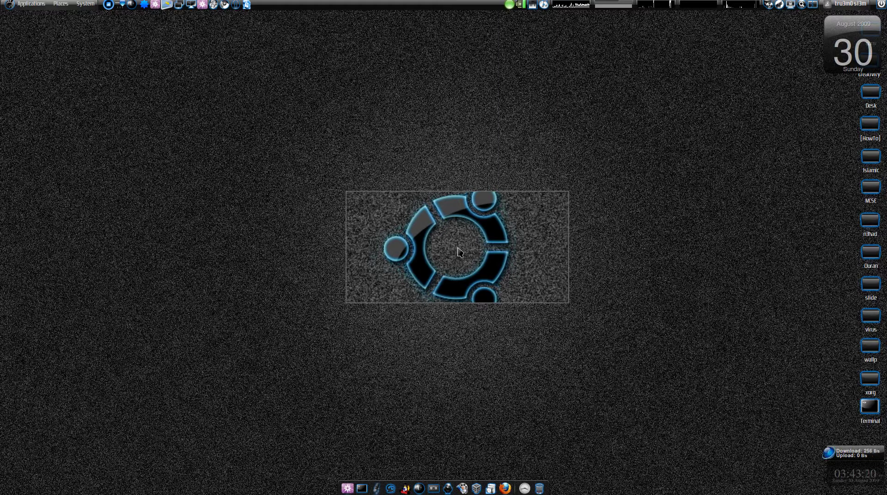
{"action": "left_click", "coordinate": [86, 4]}
{"action": "mouse_move", "coordinate": [106, 31]}
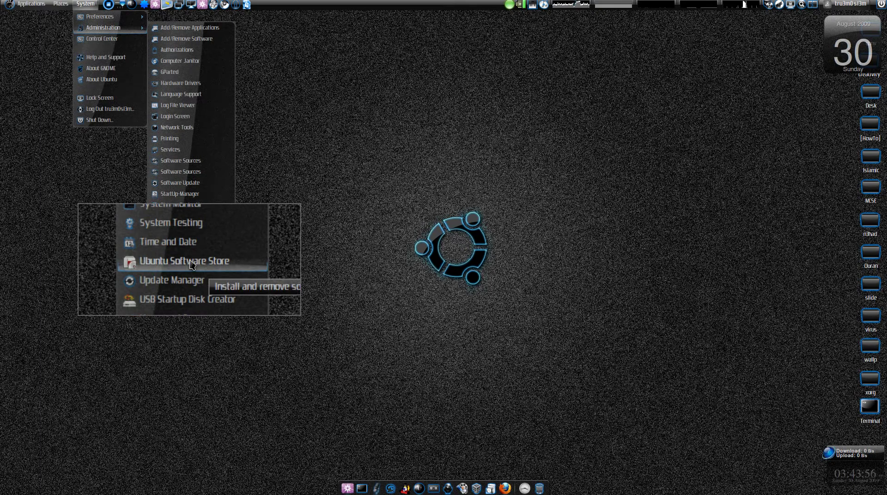
Start Ubuntu Software Store from the Administration submenu.
{"action": "left_click", "coordinate": [190, 252]}
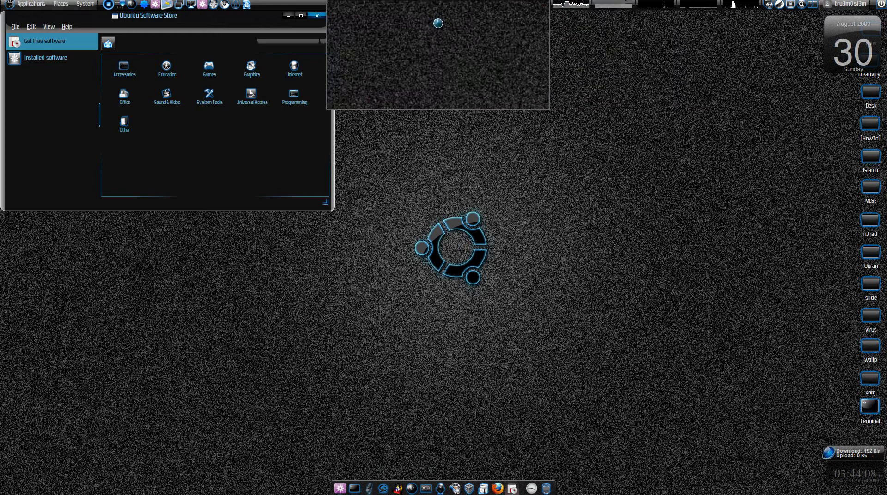
Sort System Monitor's processes by name and select the software-store process.
{"action": "scroll", "coordinate": [659, 235], "scroll_direction": "down", "scroll_amount": 6}
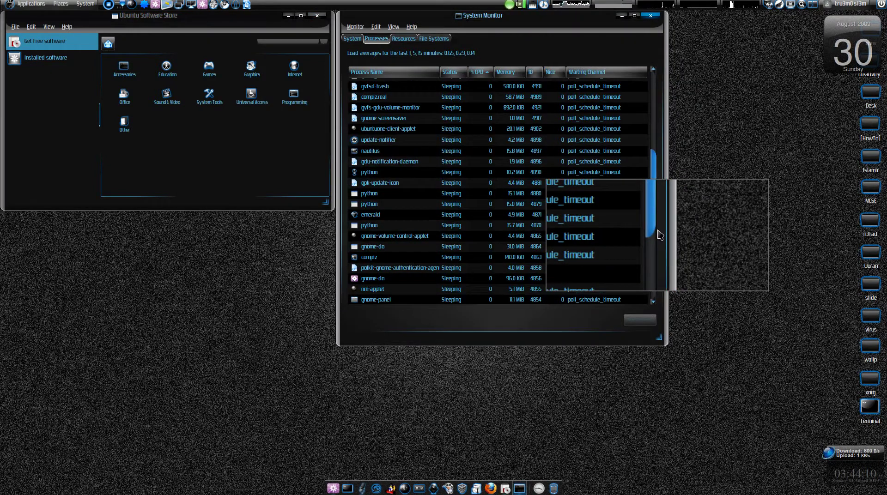
{"action": "scroll", "coordinate": [659, 235], "scroll_direction": "down", "scroll_amount": 5}
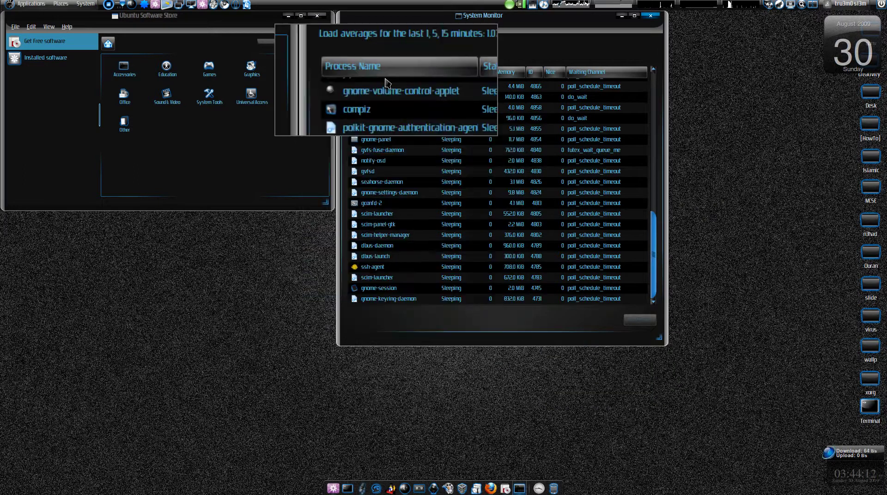
{"action": "left_click", "coordinate": [385, 76]}
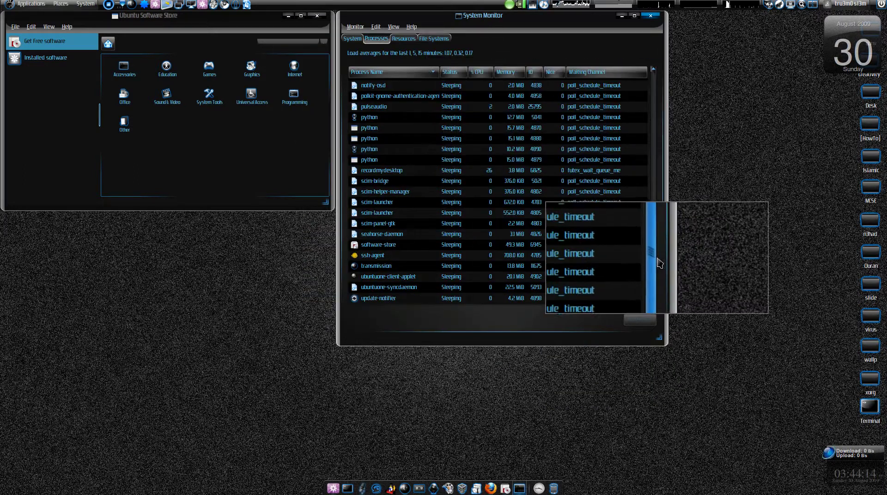
{"action": "left_click", "coordinate": [380, 248]}
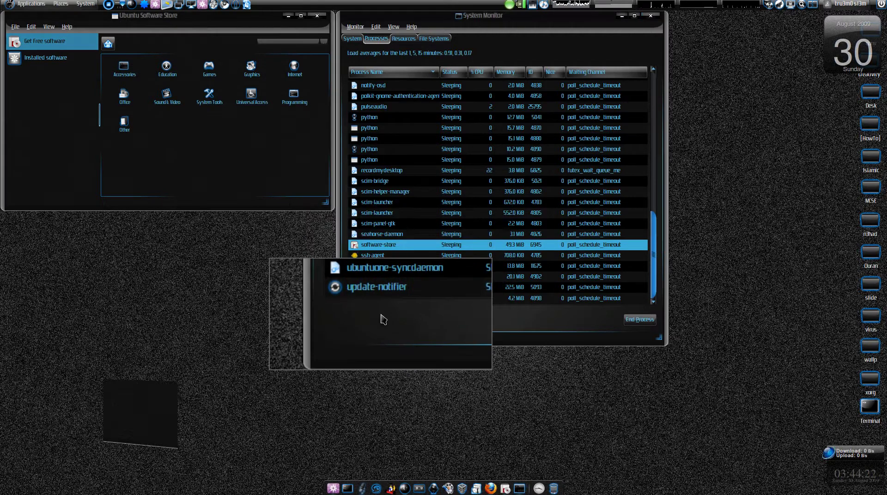
{"action": "left_click_drag", "start_coordinate": [110, 327], "coordinate": [109, 323]}
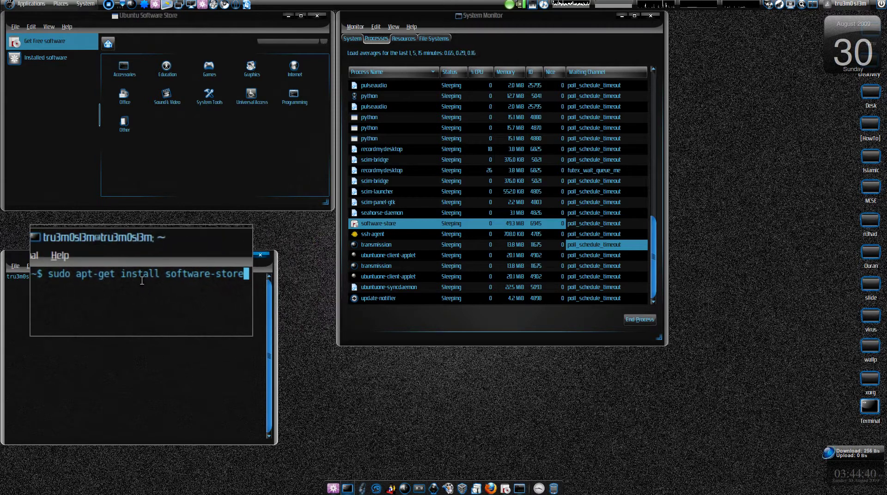
Close the terminal and System Monitor, then move Software Store toward the screen centre.
{"action": "left_click", "coordinate": [262, 255]}
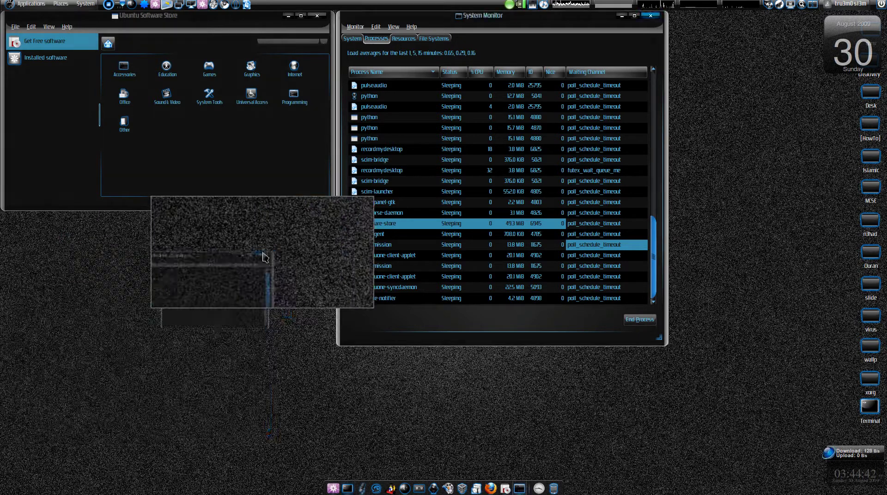
{"action": "left_click", "coordinate": [651, 17]}
{"action": "left_click_drag", "start_coordinate": [176, 18], "coordinate": [423, 111]}
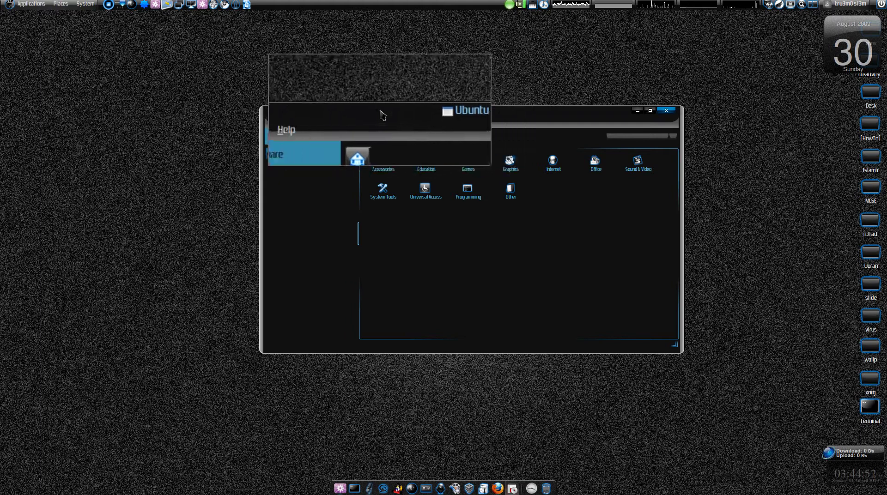
Shift the Software Store window slightly left into position.
{"action": "left_click_drag", "start_coordinate": [386, 115], "coordinate": [342, 116]}
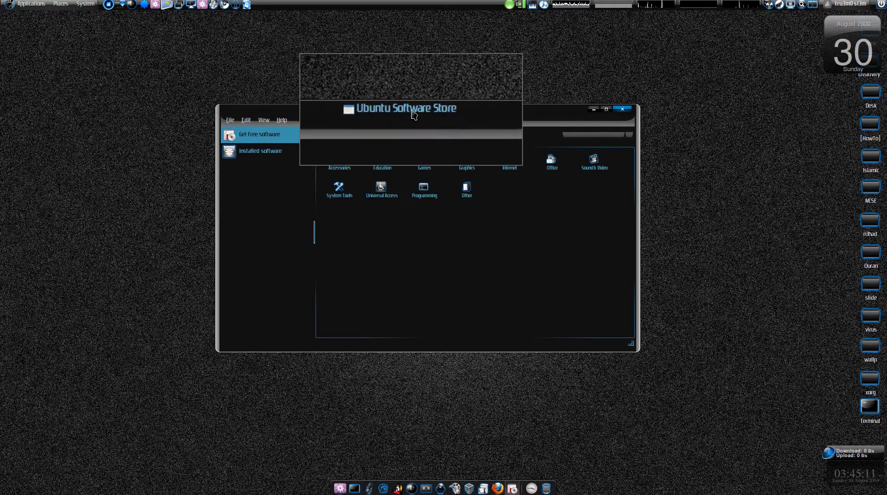
{"action": "left_click_drag", "start_coordinate": [425, 110], "coordinate": [421, 110]}
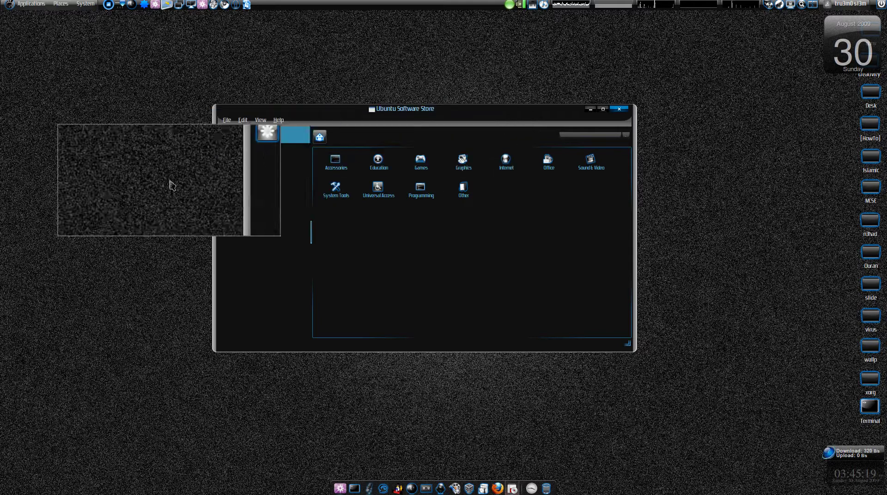
Show Installed software, return to the 2261-item free catalogue, and browse the menus.
{"action": "left_click", "coordinate": [252, 151]}
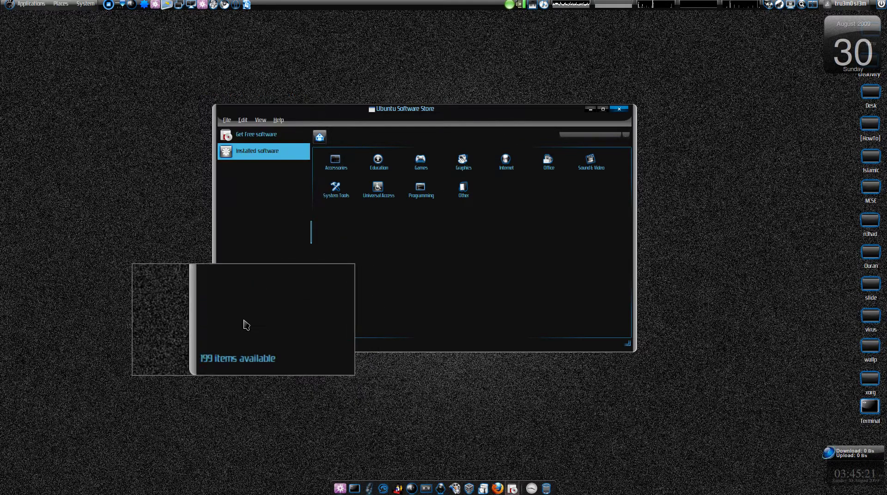
{"action": "left_click", "coordinate": [253, 139]}
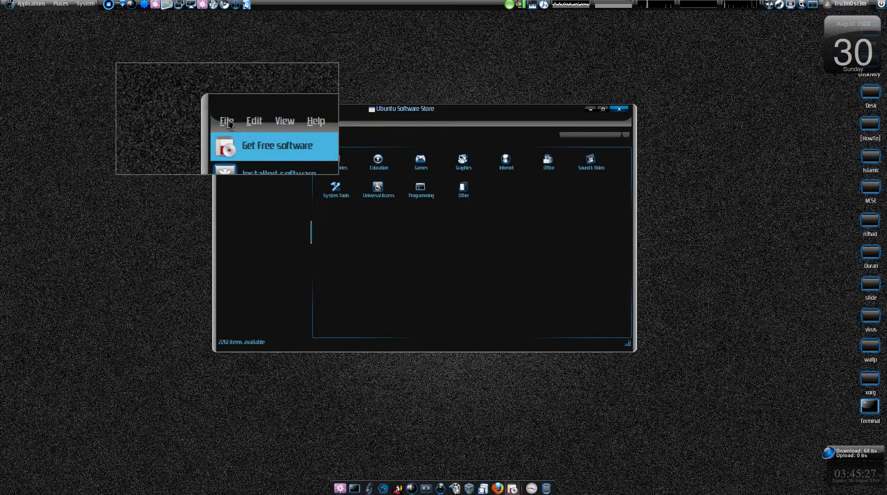
{"action": "left_click", "coordinate": [225, 120]}
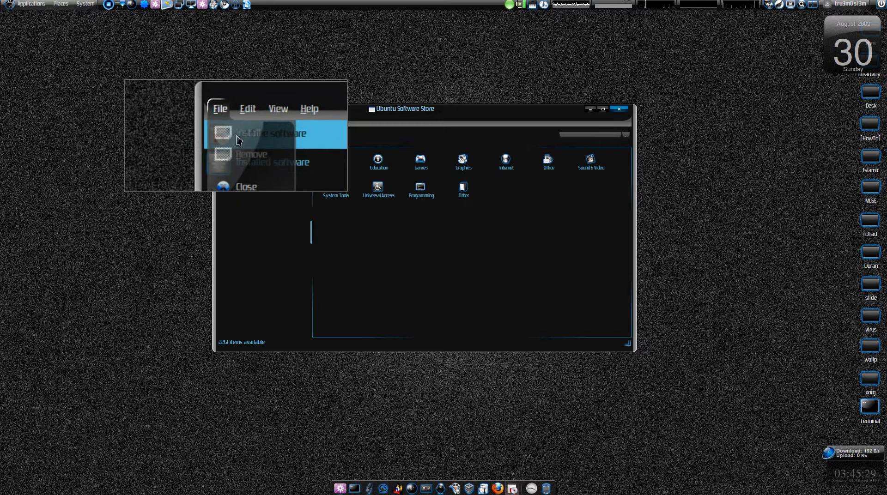
{"action": "mouse_move", "coordinate": [244, 123]}
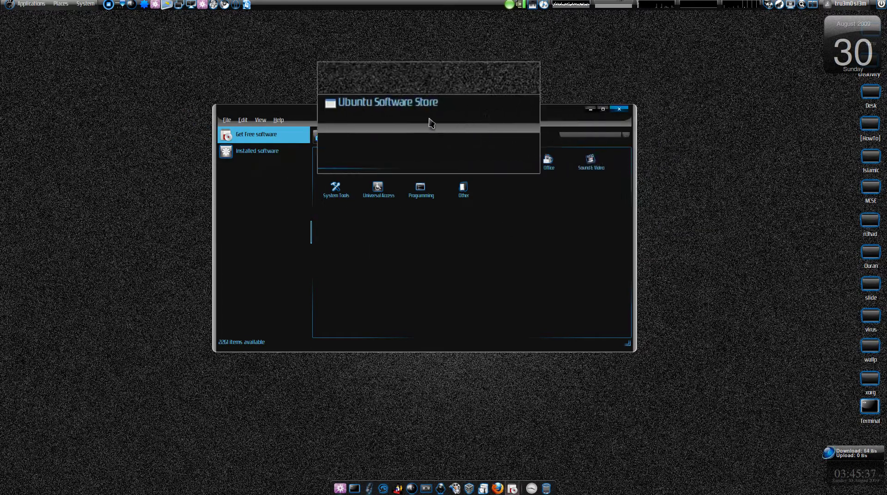
{"action": "left_click_drag", "start_coordinate": [407, 109], "coordinate": [411, 120]}
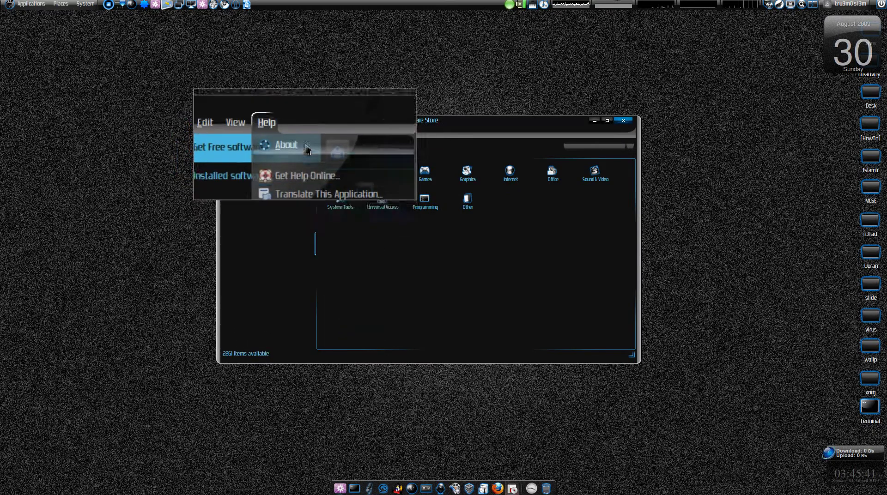
{"action": "left_click", "coordinate": [305, 147]}
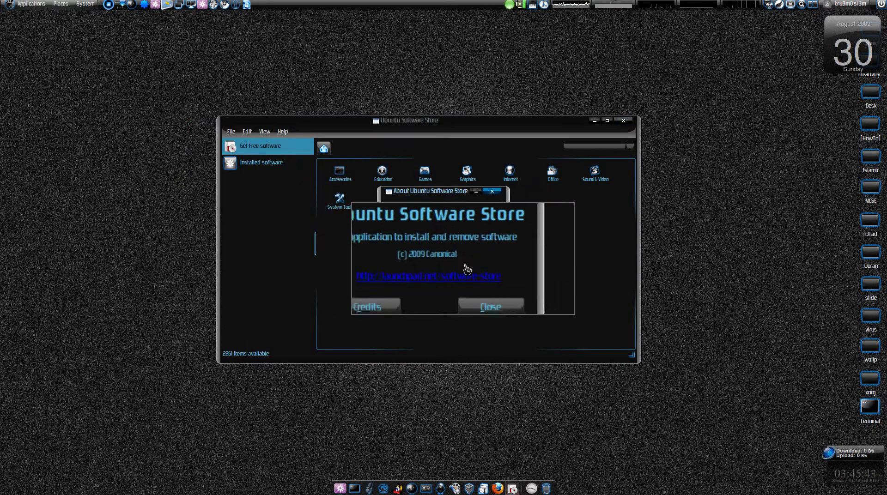
{"action": "left_click", "coordinate": [480, 285]}
{"action": "left_click", "coordinate": [276, 125]}
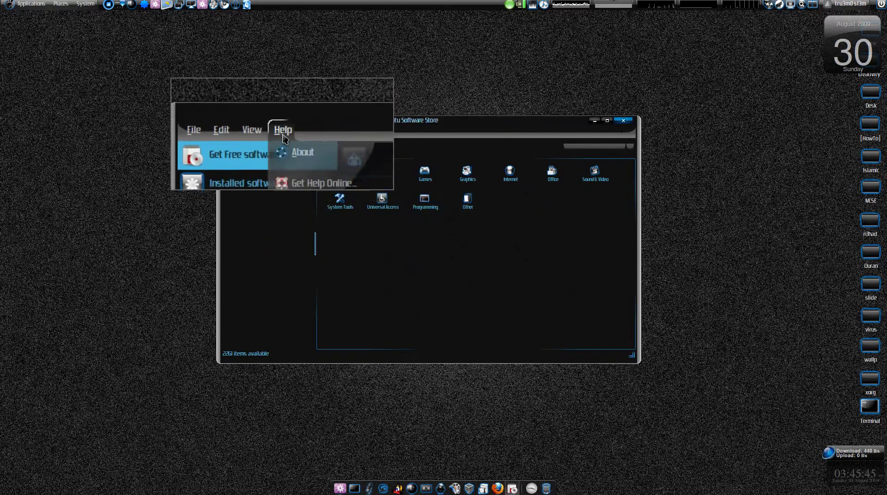
{"action": "mouse_move", "coordinate": [265, 134]}
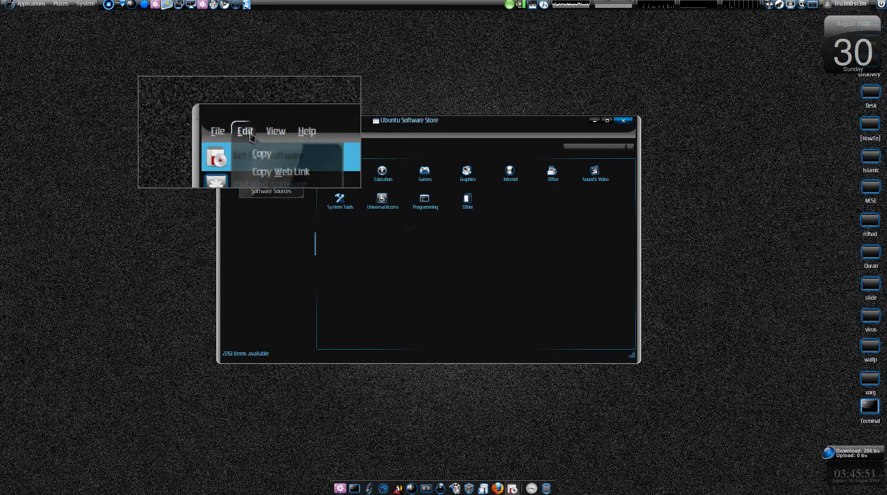
{"action": "left_click", "coordinate": [384, 267]}
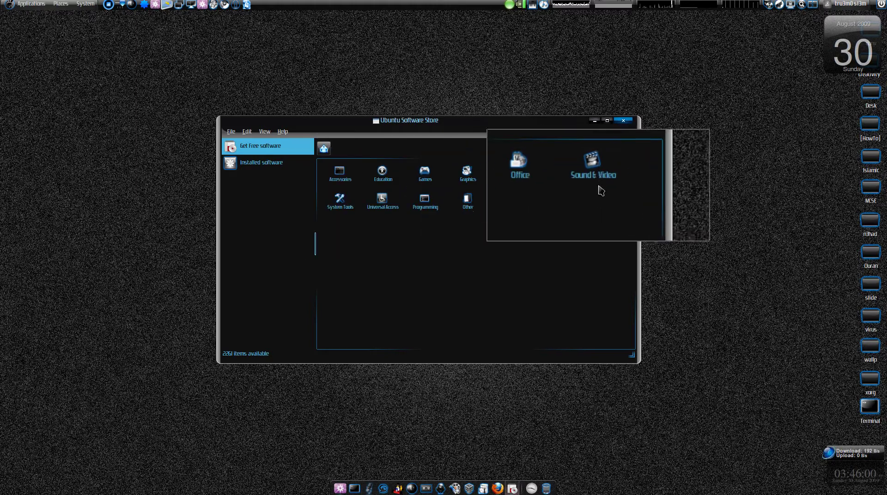
Browse the Sound & Video category and open Arista Transcoder's details page (Free, version 0.9.3).
{"action": "left_click", "coordinate": [555, 180]}
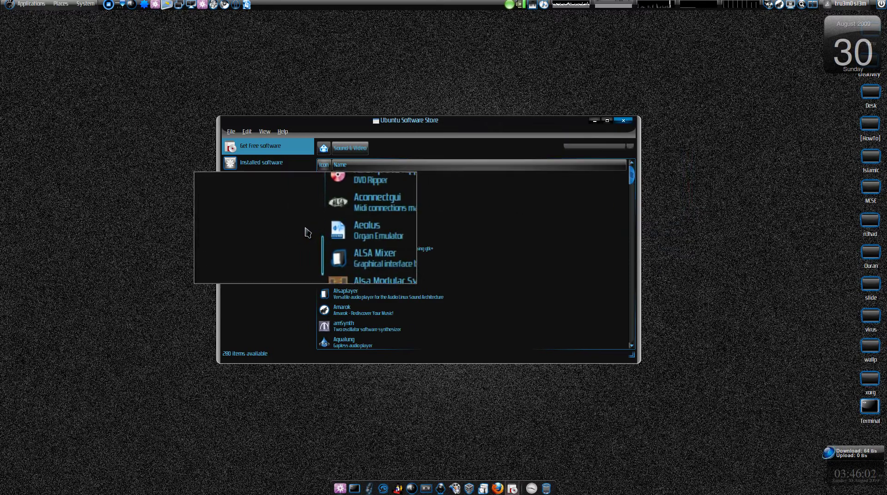
{"action": "scroll", "coordinate": [363, 220], "scroll_direction": "down", "scroll_amount": 2}
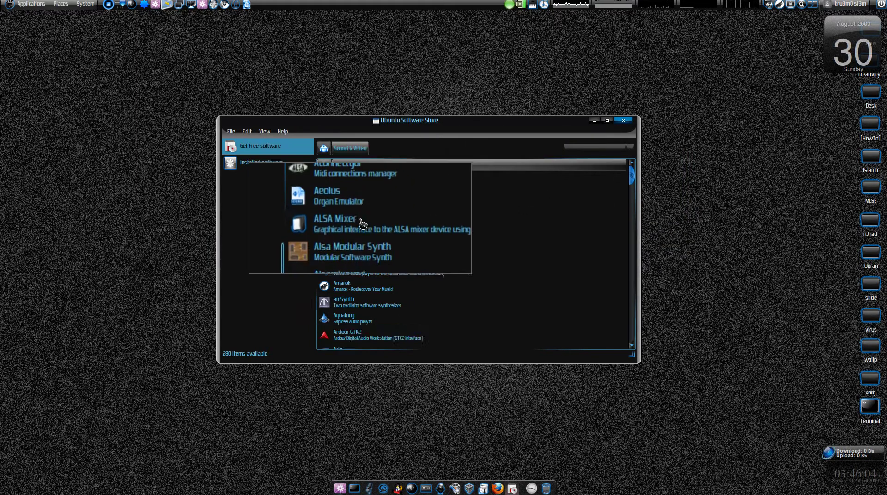
{"action": "scroll", "coordinate": [368, 233], "scroll_direction": "down", "scroll_amount": 2}
{"action": "scroll", "coordinate": [370, 236], "scroll_direction": "down", "scroll_amount": 3}
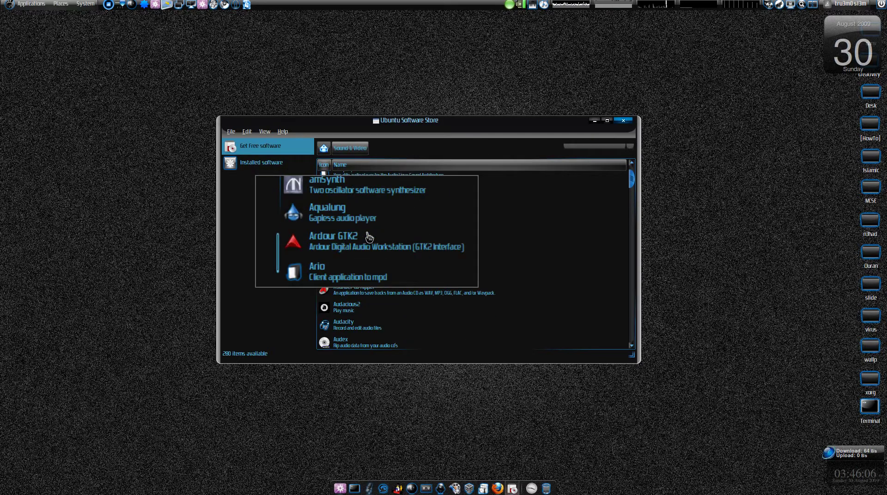
{"action": "scroll", "coordinate": [373, 230], "scroll_direction": "up", "scroll_amount": 1}
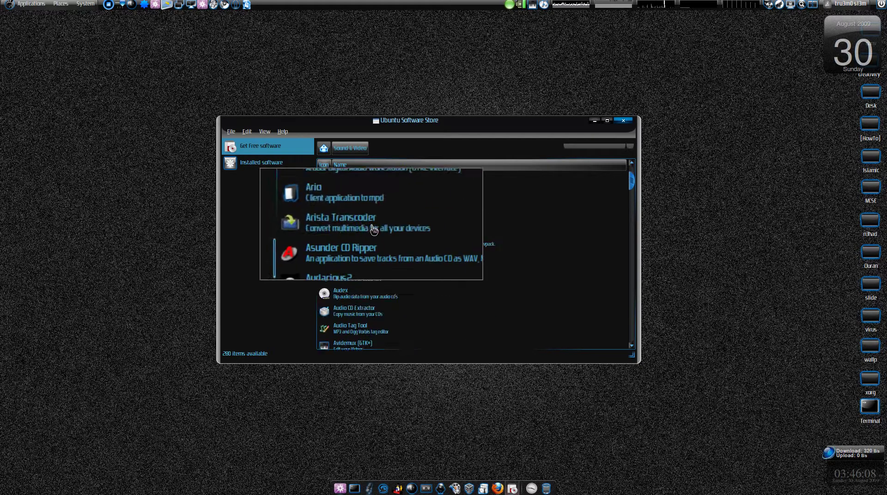
{"action": "double_click", "coordinate": [374, 232]}
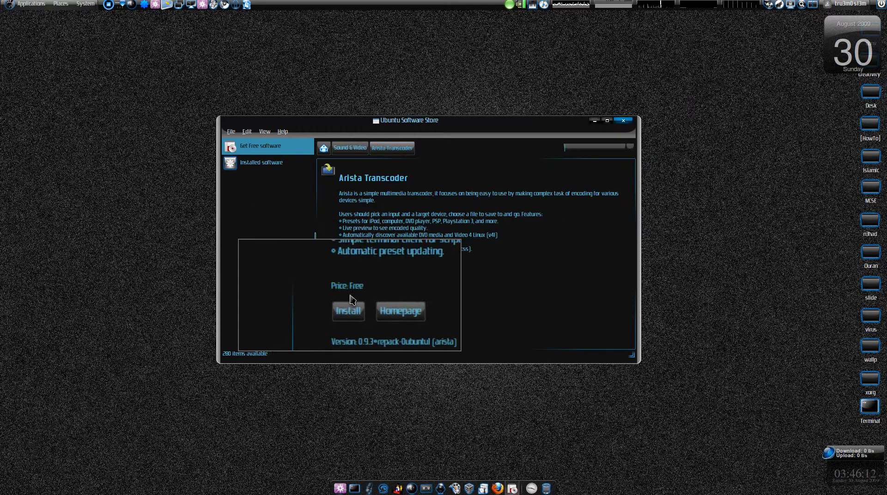
Highlight the price, version and description text, then bring the authentication prompt forward.
{"action": "left_click_drag", "start_coordinate": [350, 291], "coordinate": [355, 291]}
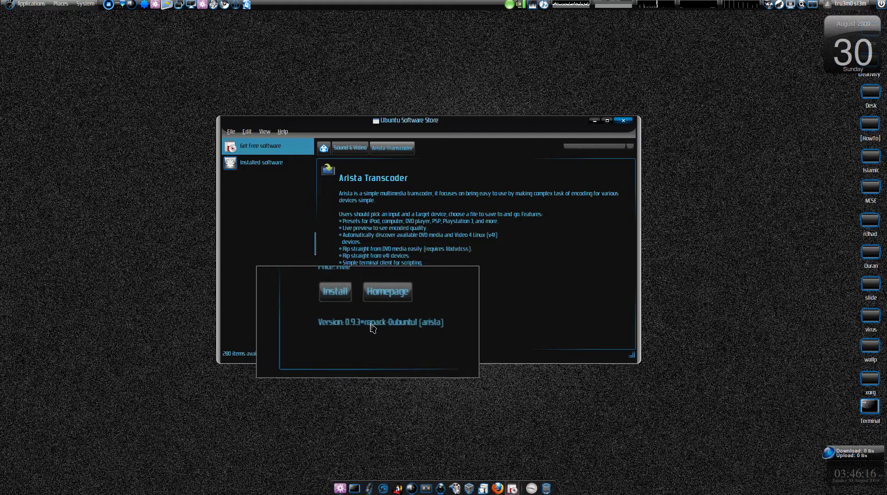
{"action": "left_click_drag", "start_coordinate": [348, 327], "coordinate": [391, 327]}
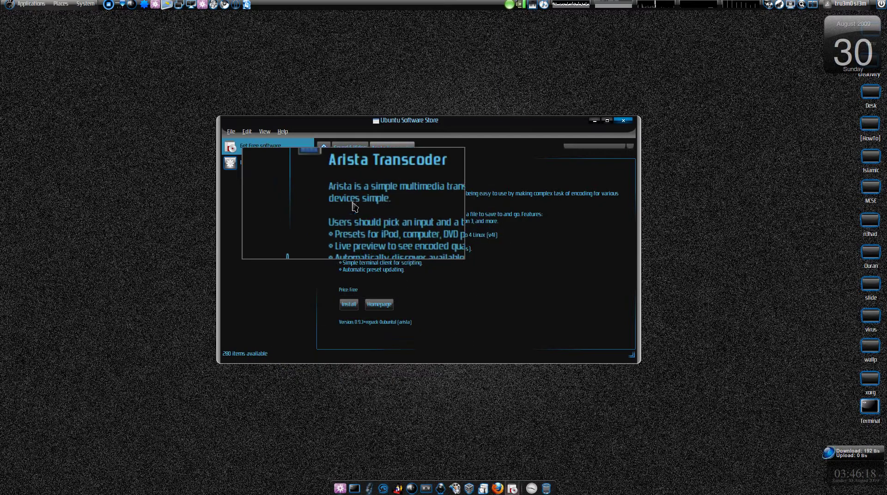
{"action": "left_click_drag", "start_coordinate": [339, 193], "coordinate": [410, 256]}
{"action": "left_click", "coordinate": [426, 269]}
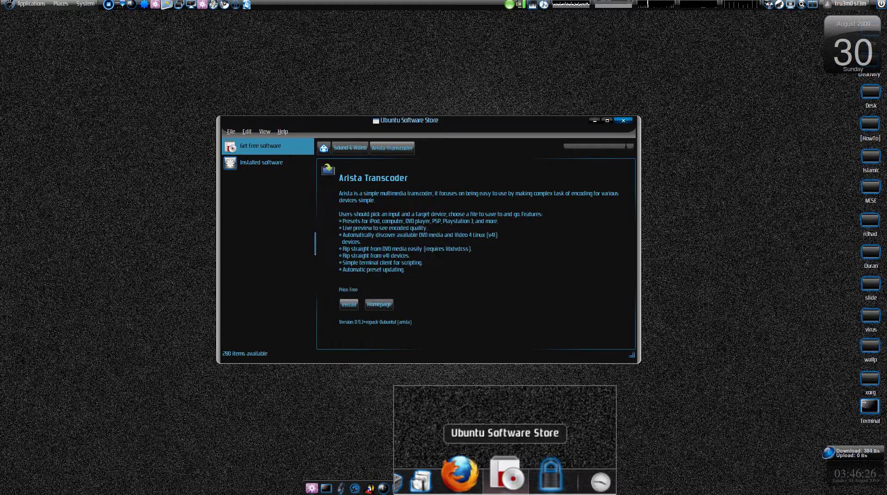
{"action": "left_click", "coordinate": [519, 489]}
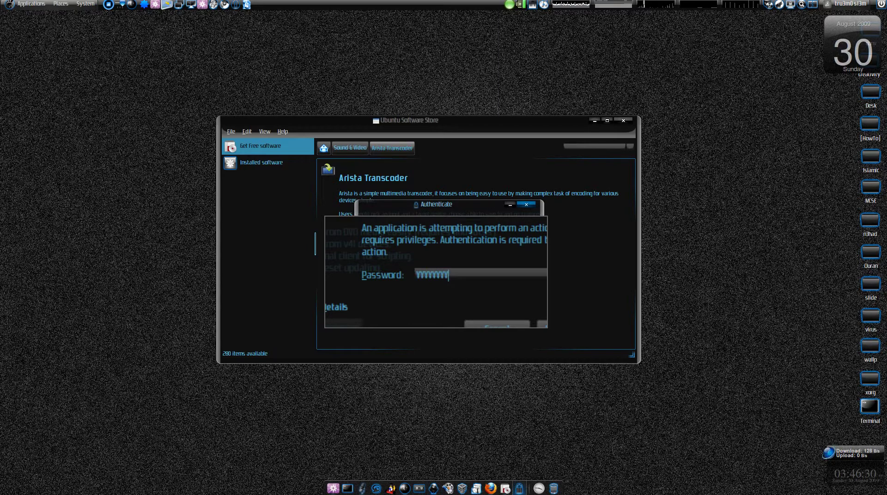
Submit the password and follow Arista Transcoder's download under In Progress until finished.
{"action": "key", "text": "Return"}
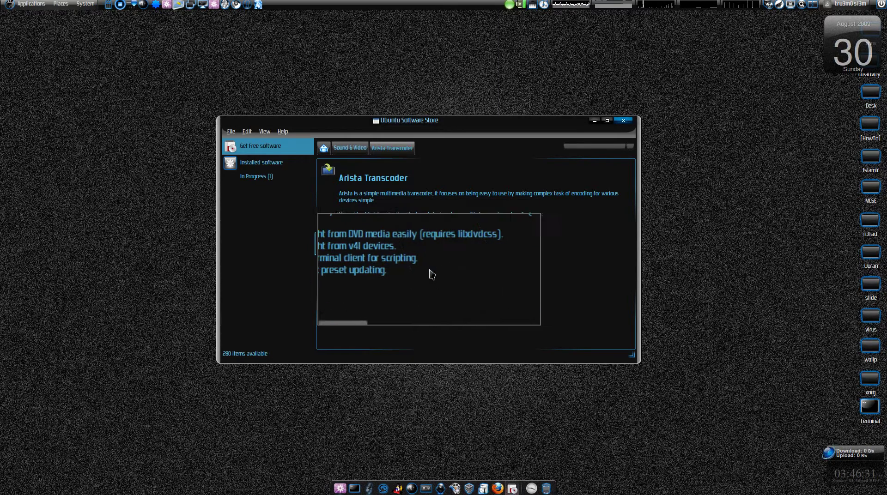
{"action": "left_click", "coordinate": [265, 177]}
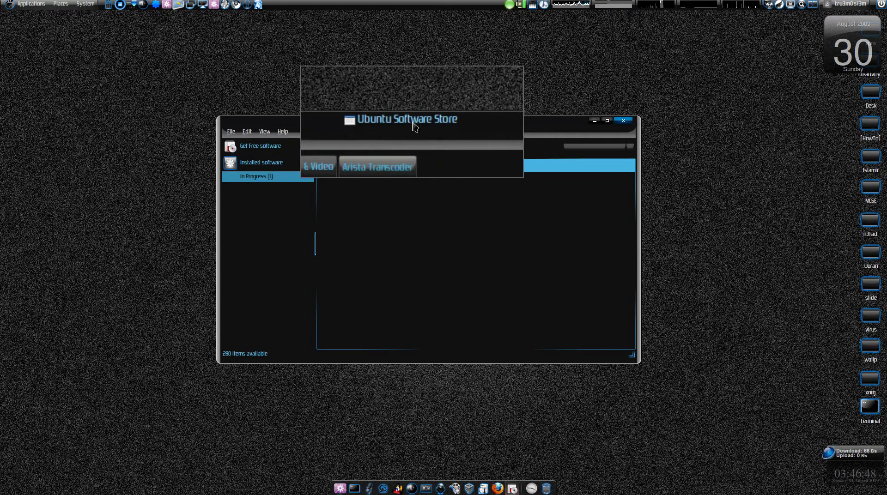
{"action": "left_click_drag", "start_coordinate": [407, 122], "coordinate": [409, 122]}
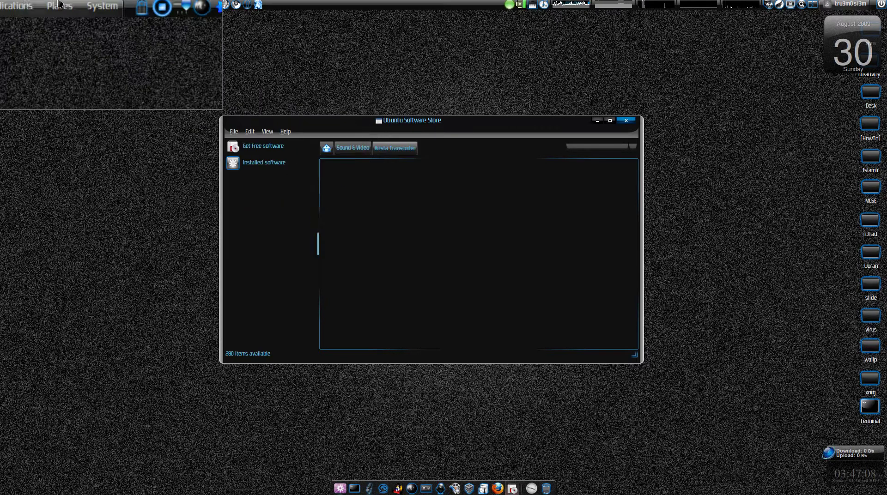
Launch Arista Transcoder from Applications > Sound & Video.
{"action": "left_click", "coordinate": [32, 6]}
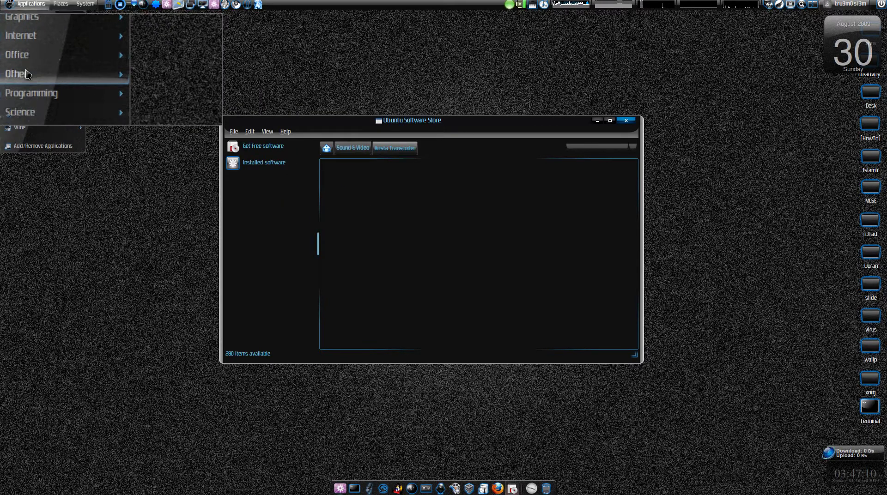
{"action": "mouse_move", "coordinate": [28, 110]}
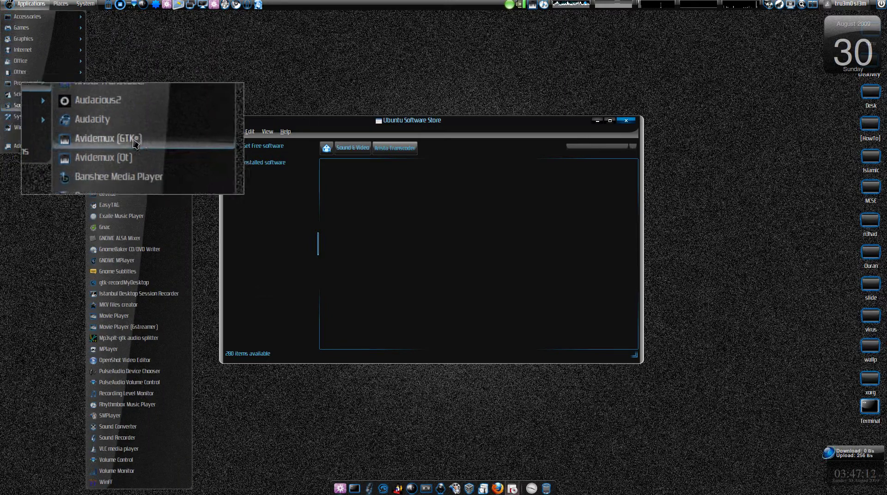
{"action": "left_click", "coordinate": [129, 106]}
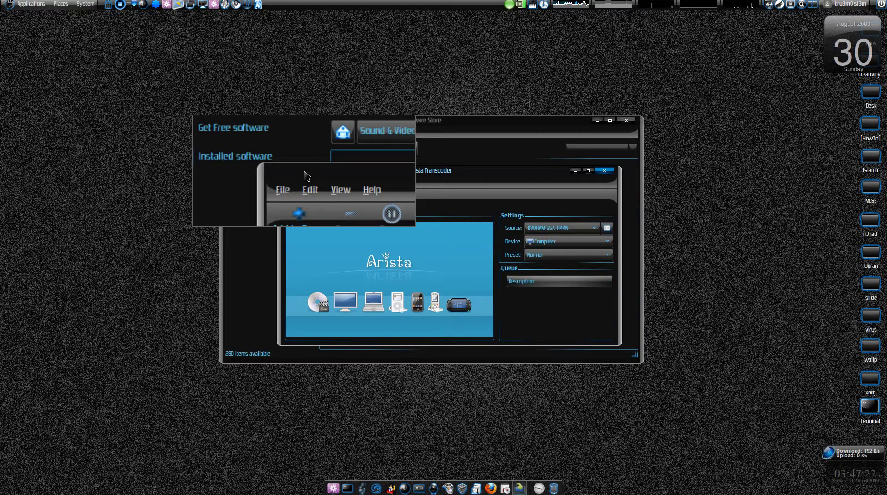
Drag the Arista Transcoder window up and left, nudging it a little further left.
{"action": "left_click_drag", "start_coordinate": [304, 171], "coordinate": [285, 159]}
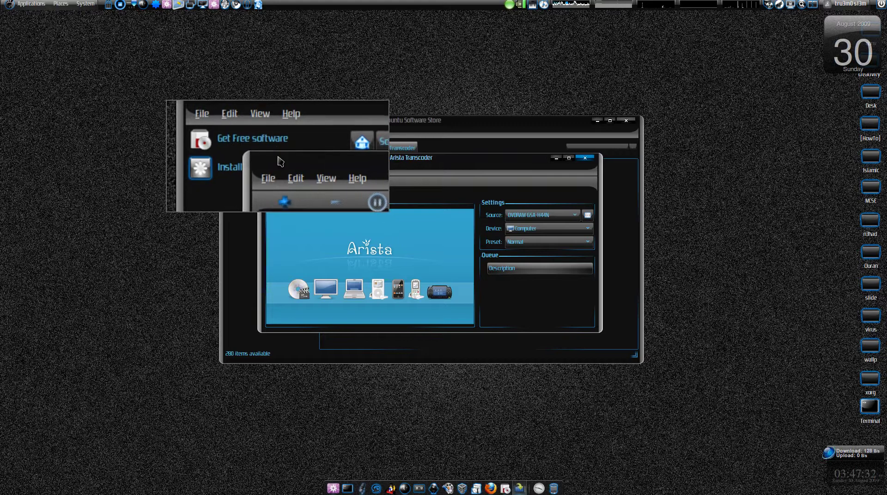
{"action": "left_click_drag", "start_coordinate": [278, 158], "coordinate": [269, 155]}
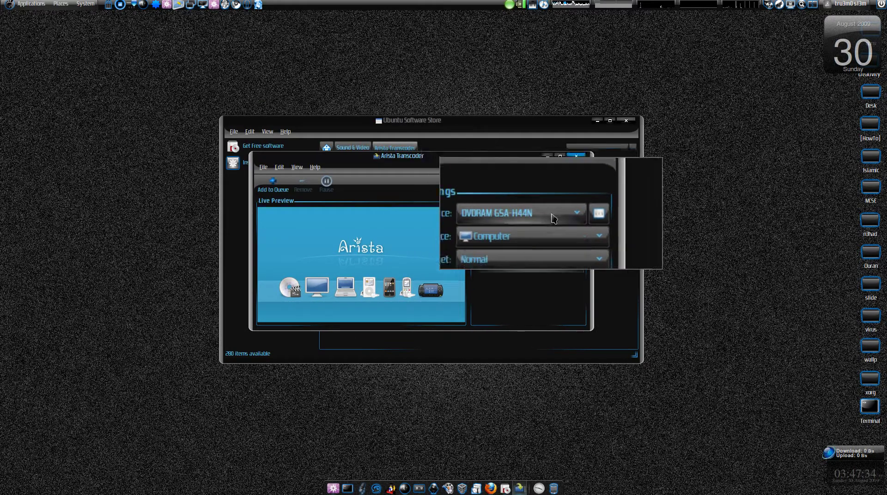